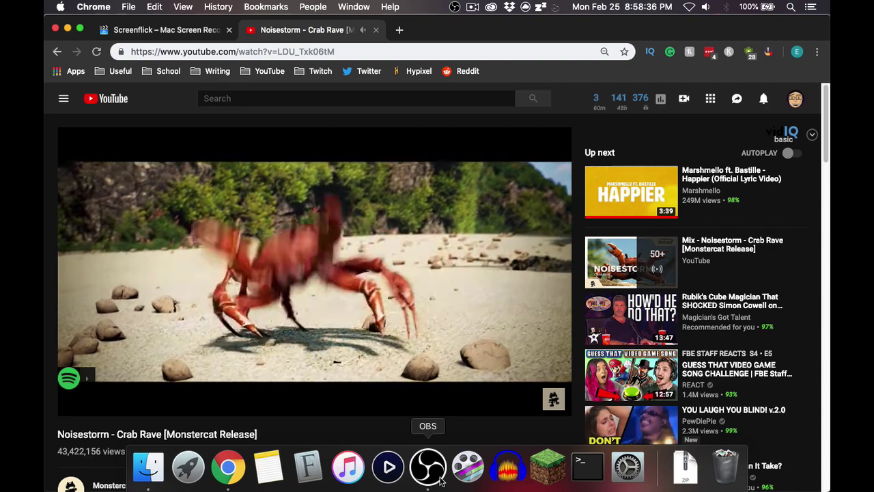
# Step: Bring OBS Studio from the Dock to the front over Chrome's Crab Rave video
pyautogui.click(439, 480)
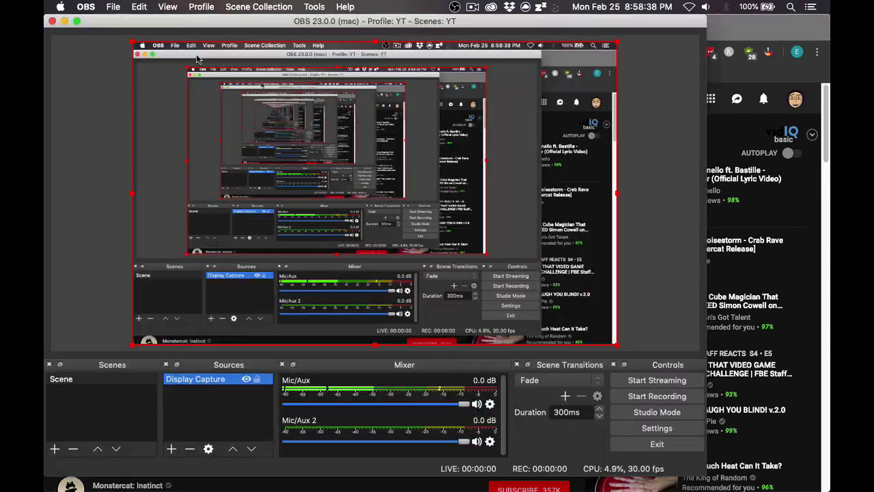
# Step: Jump the Crab Rave video back to 1:15 and pause it
pyautogui.click(64, 21)
pyautogui.click(261, 400)
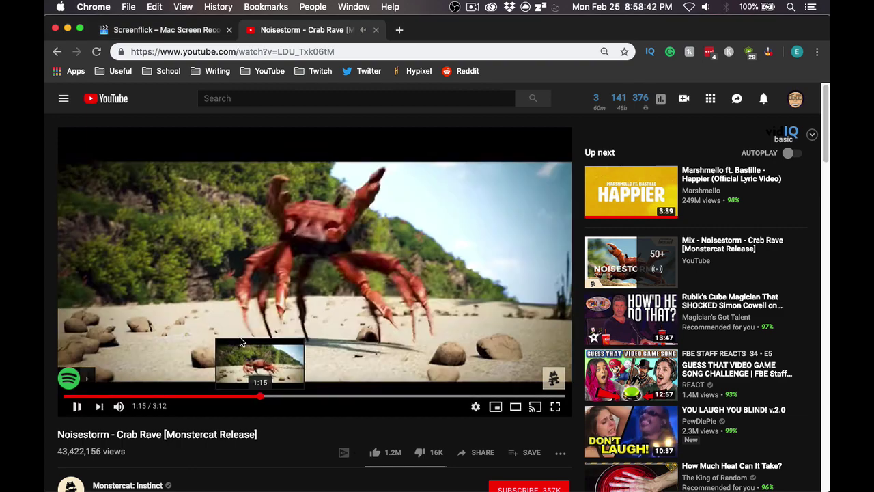
pyautogui.press('space')
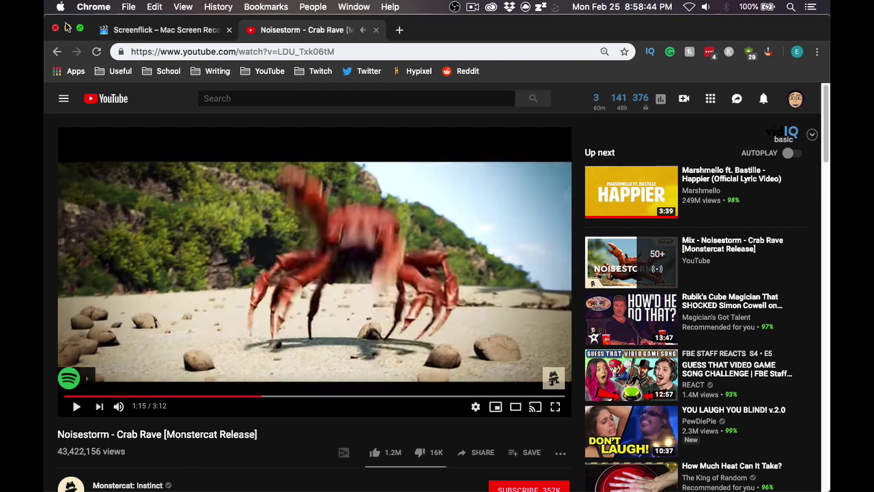
# Step: Hide the Display Capture source in OBS, leaving the preview black
pyautogui.click(68, 28)
pyautogui.moveTo(308, 482)
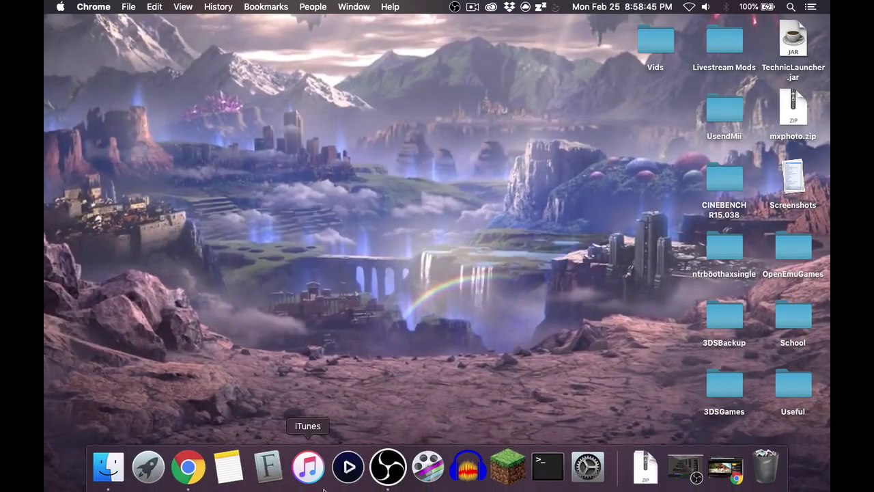
pyautogui.click(377, 487)
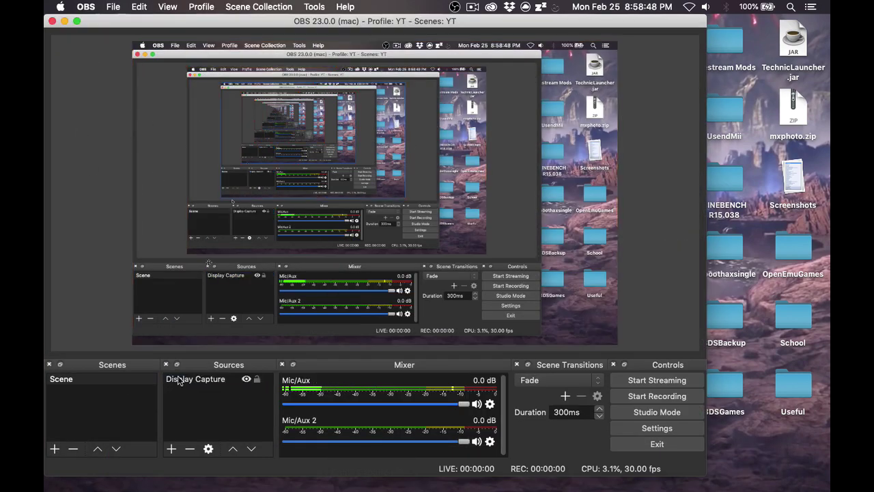
pyautogui.click(247, 379)
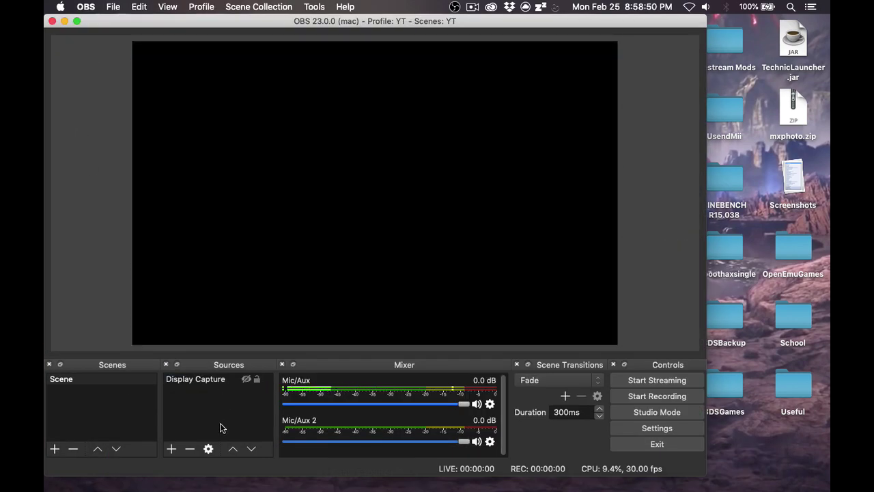
pyautogui.moveTo(172, 489)
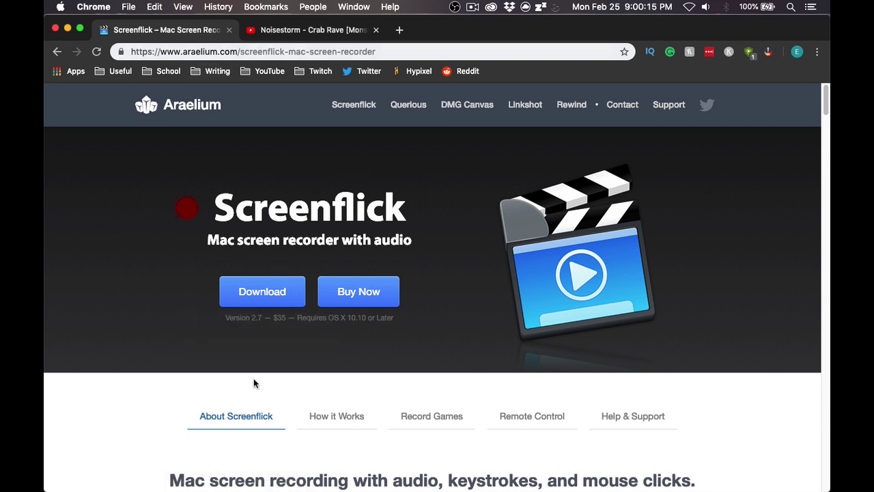
# Step: Open the Downloads folder in Finder and expand Screenflick.zip
pyautogui.moveTo(246, 487)
pyautogui.click(143, 482)
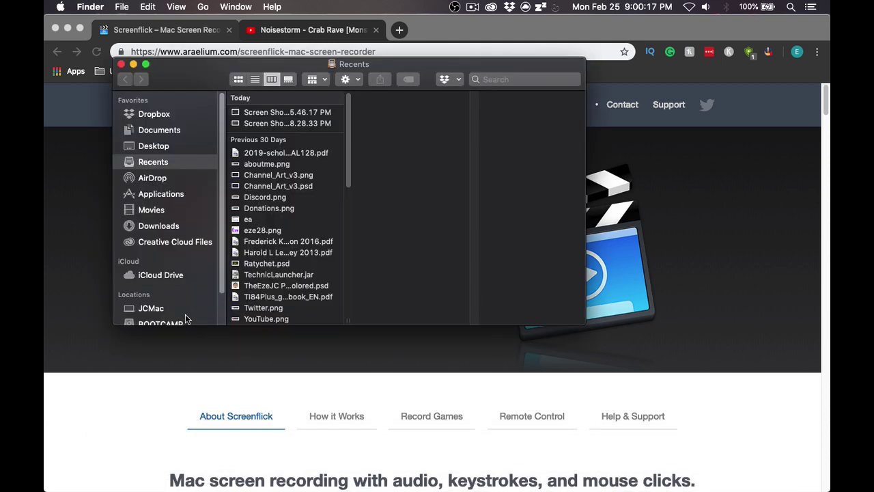
pyautogui.click(157, 212)
pyautogui.click(160, 223)
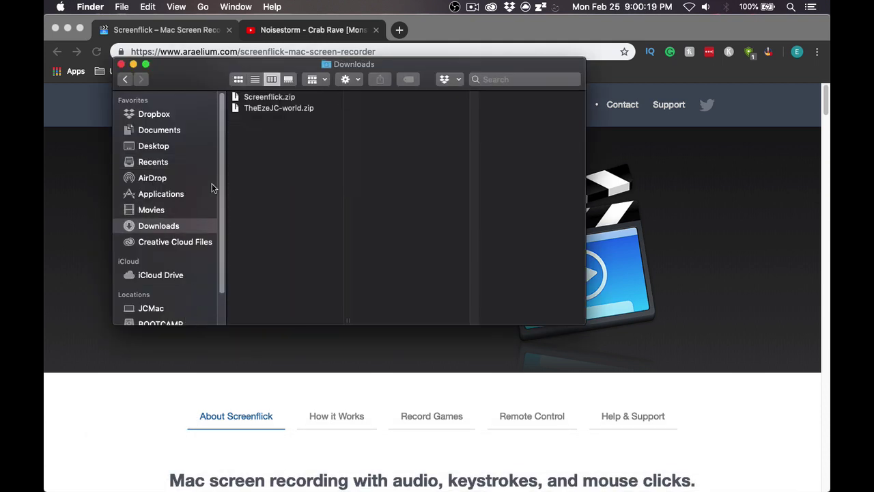
pyautogui.click(273, 108)
pyautogui.click(278, 97)
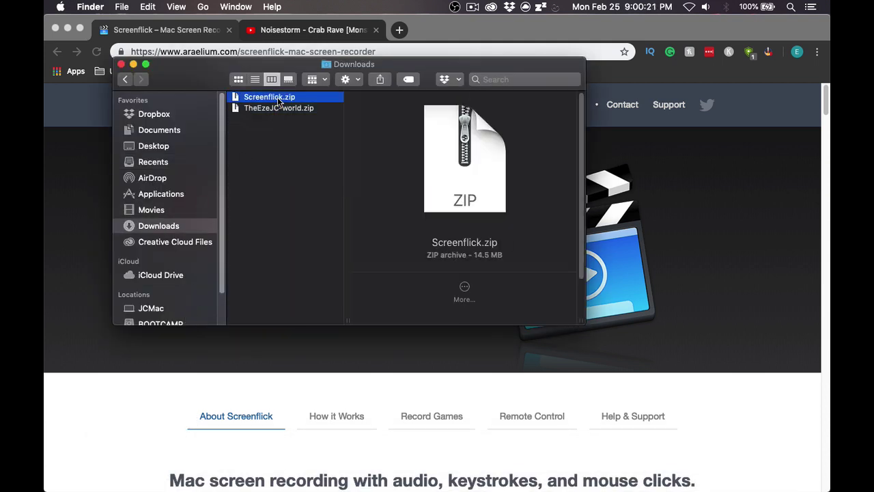
pyautogui.doubleClick(277, 97)
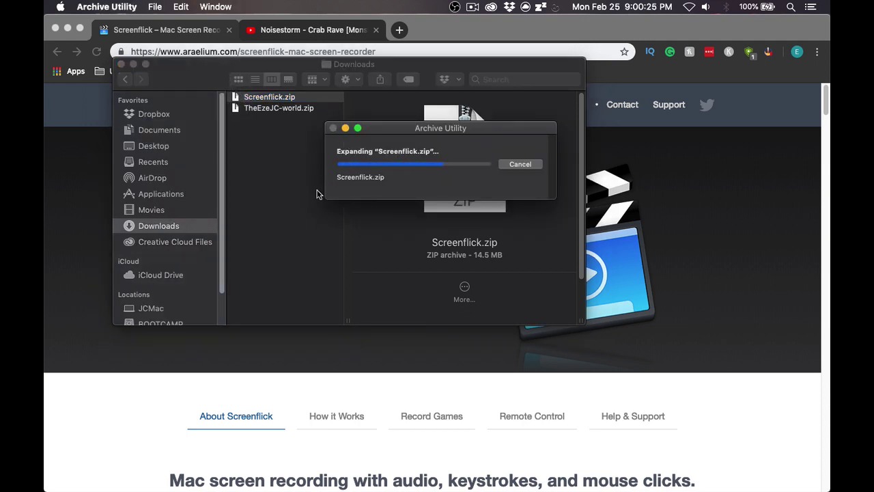
# Step: Drag the extracted Screenflick app toward Applications and minimize the Downloads window
pyautogui.click(303, 98)
pyautogui.moveTo(303, 98); pyautogui.dragTo(296, 150)
pyautogui.rightClick(295, 97)
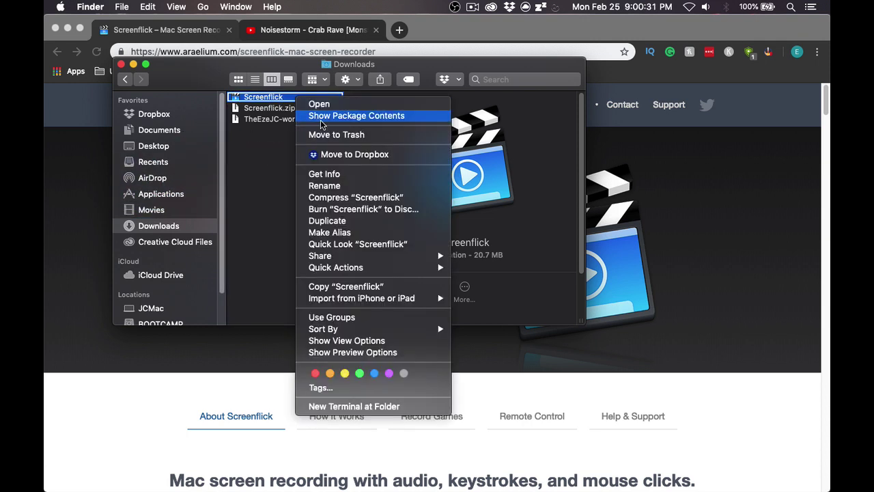
pyautogui.click(332, 88)
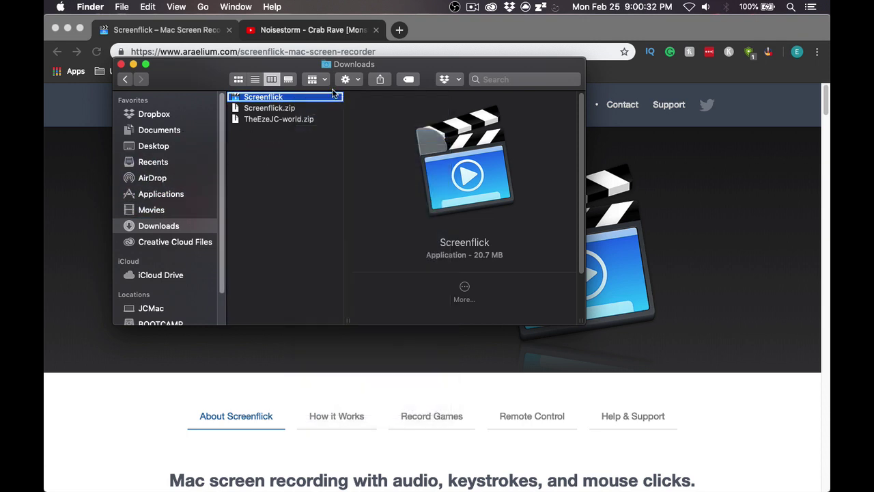
pyautogui.click(133, 64)
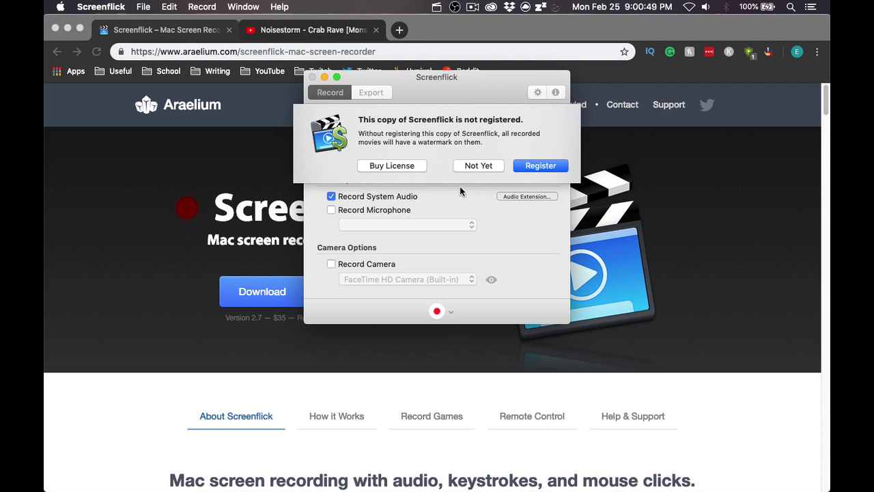
# Step: Skip registration with Not Yet, confirm the Loopback audio extension is installed, and close its details
pyautogui.click(489, 166)
pyautogui.moveTo(469, 92); pyautogui.dragTo(448, 95)
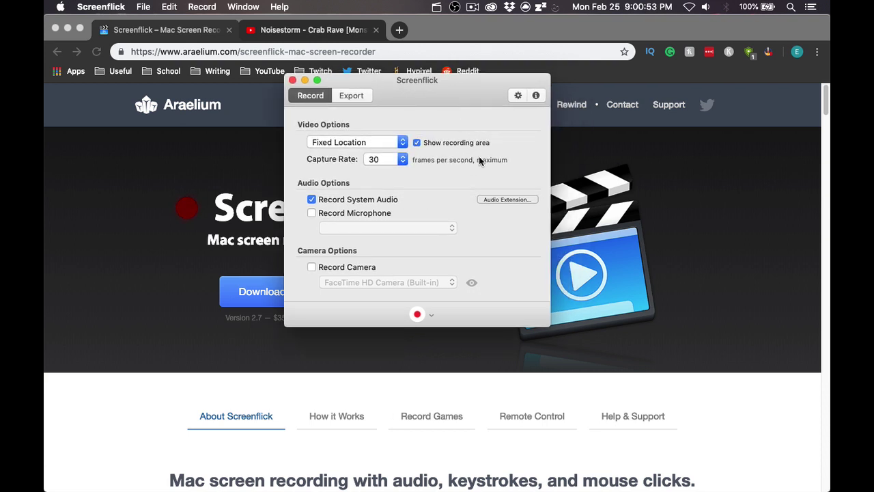
pyautogui.click(500, 199)
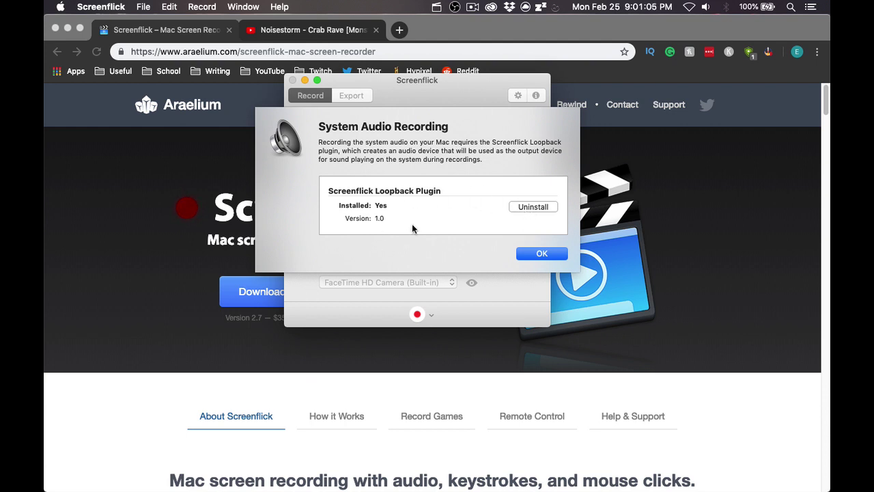
pyautogui.moveTo(511, 487)
pyautogui.click(543, 254)
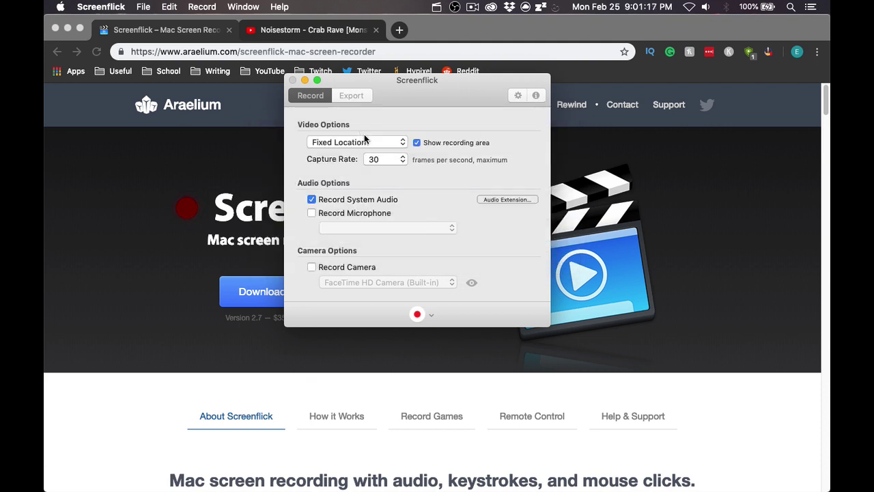
# Step: Close Screenflick's settings and launch Audio MIDI Setup via Spotlight, viewing the Screenflick Loopback device
pyautogui.click(292, 81)
pyautogui.press('super+space')
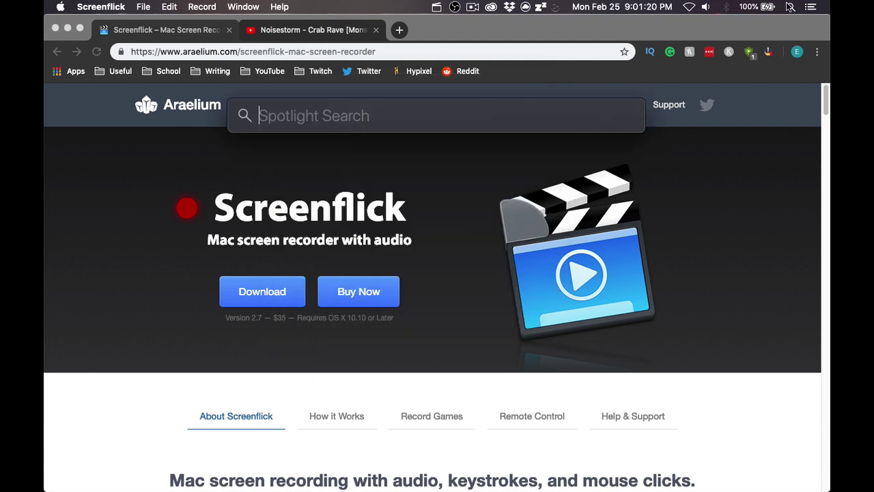
pyautogui.write('audio')
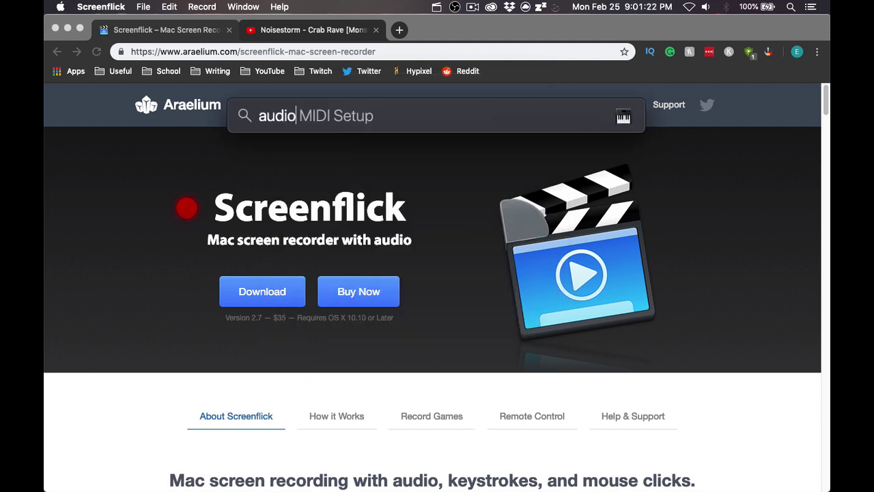
pyautogui.press('Return')
pyautogui.click(361, 216)
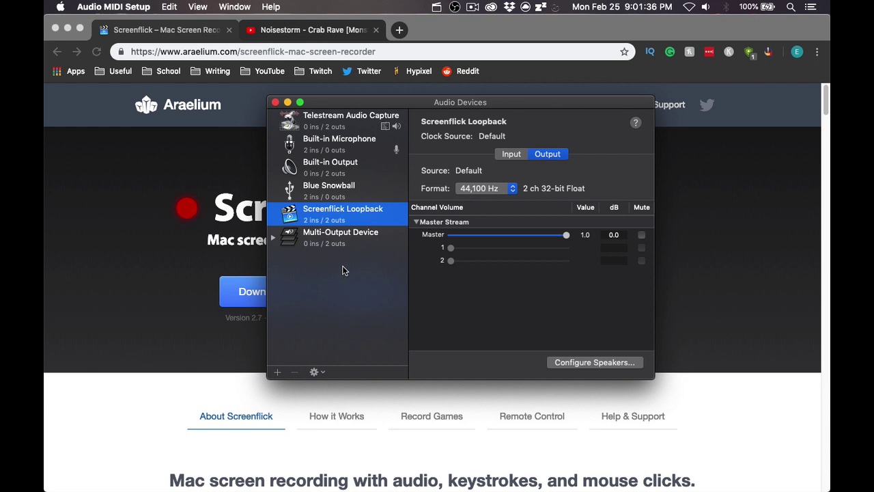
# Step: Create Multi-Output Device 2 with Built-in Output and Screenflick Loopback, Built-in Output as master
pyautogui.click(279, 372)
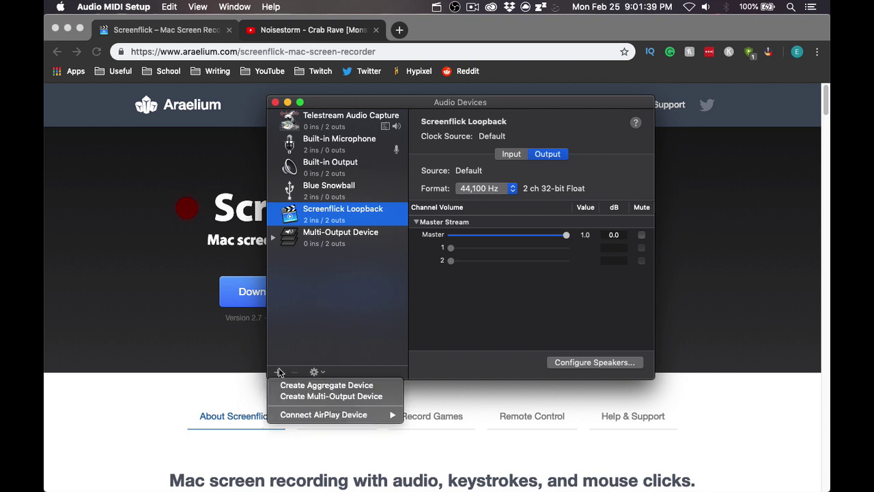
pyautogui.click(301, 396)
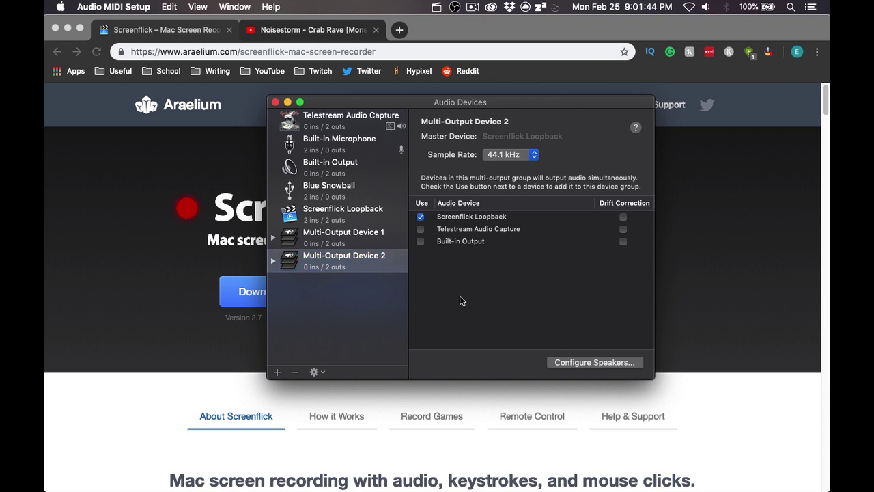
pyautogui.click(421, 242)
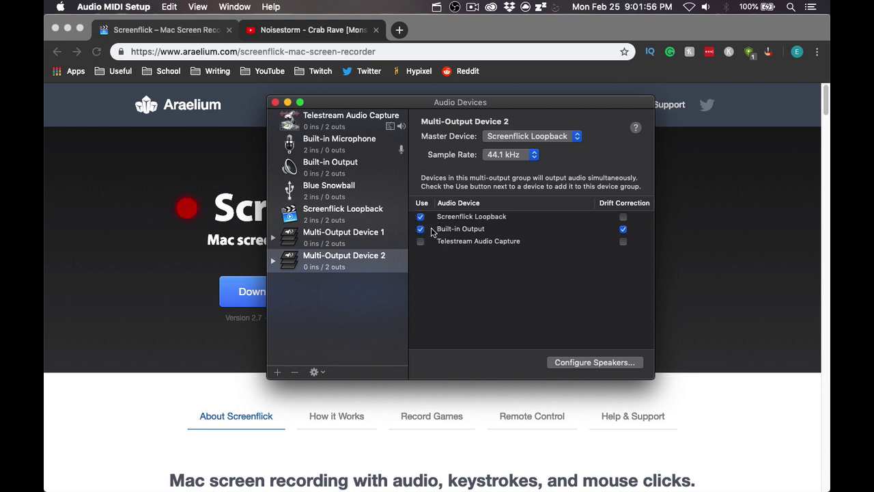
pyautogui.click(623, 216)
pyautogui.click(403, 279)
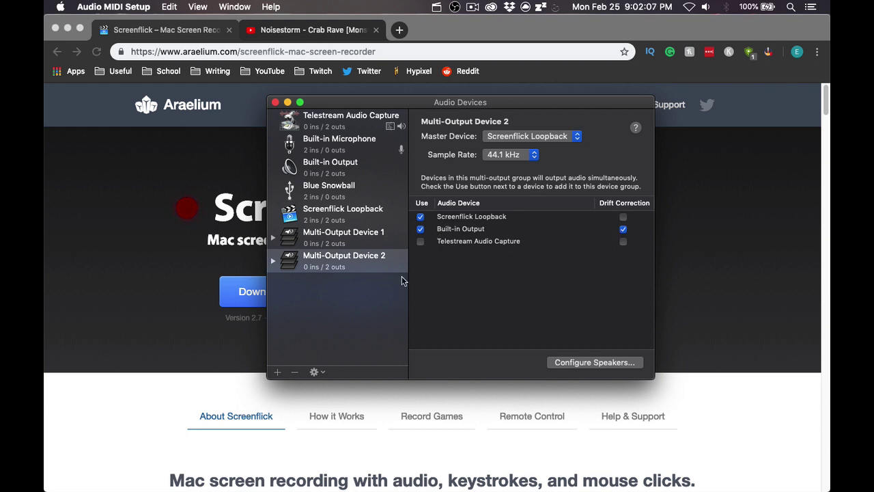
pyautogui.click(517, 136)
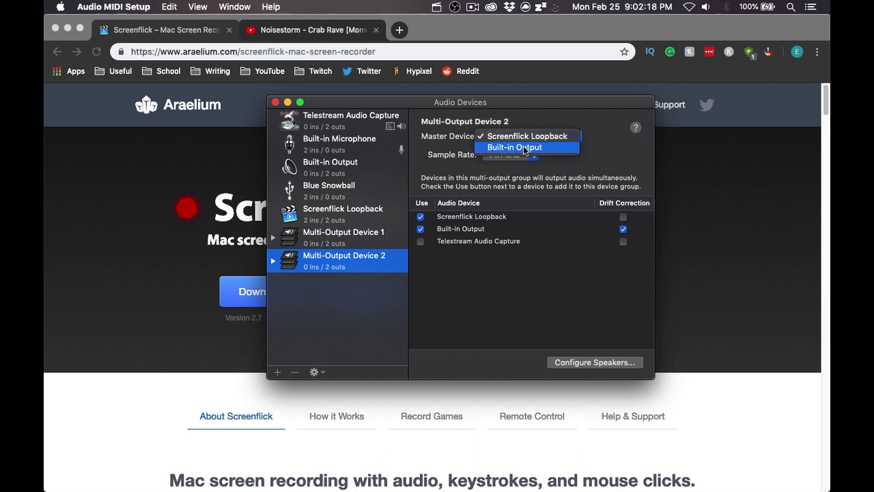
pyautogui.click(525, 147)
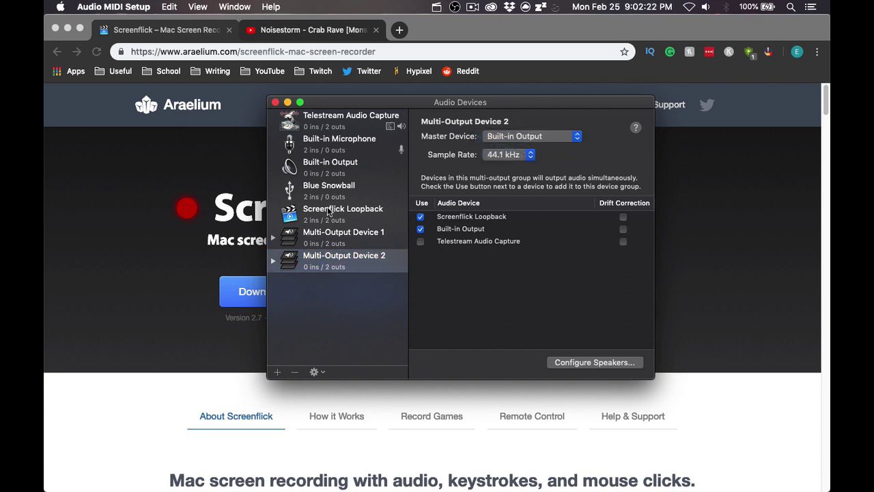
# Step: Close Audio MIDI Setup, relaunch OBS, and go to its Audio settings
pyautogui.click(275, 102)
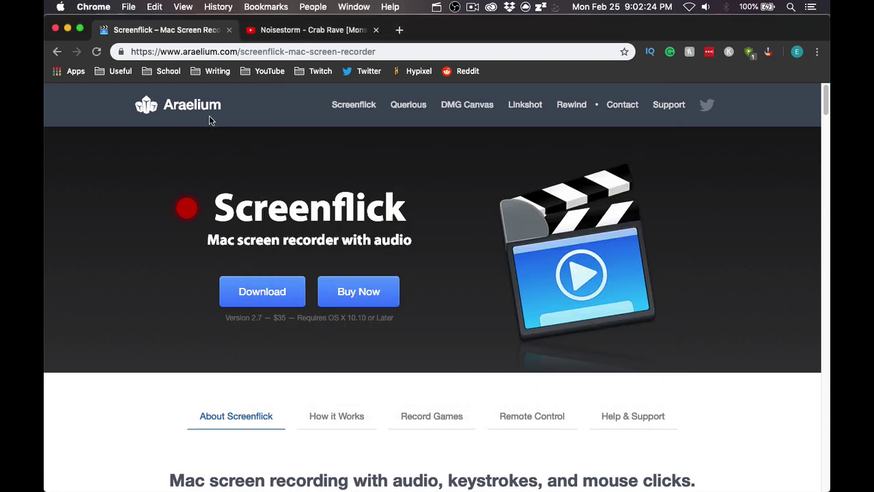
pyautogui.press('super+q')
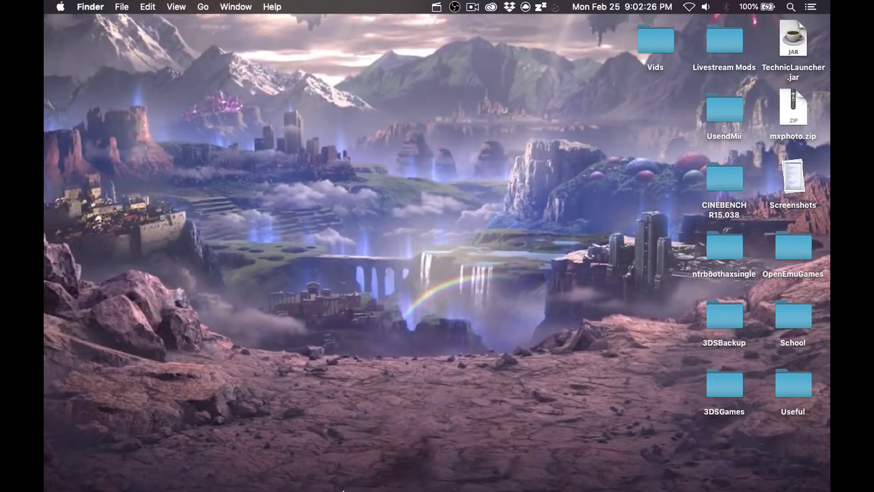
pyautogui.click(340, 467)
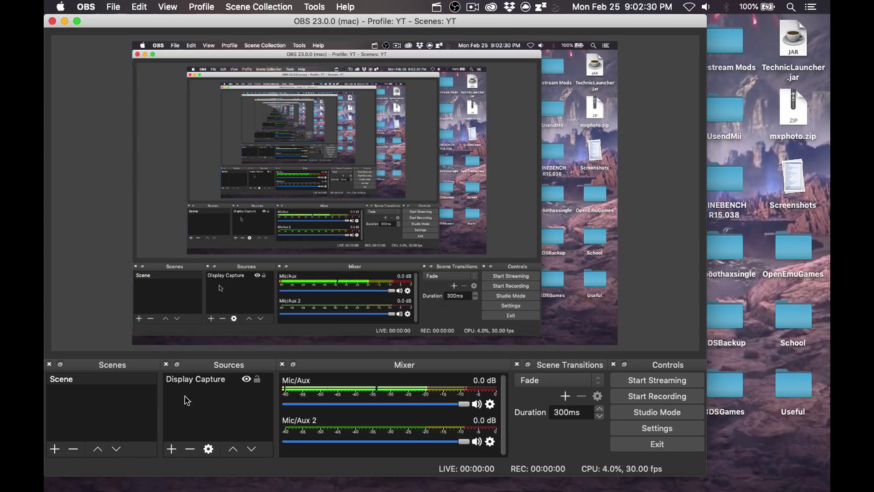
pyautogui.click(638, 428)
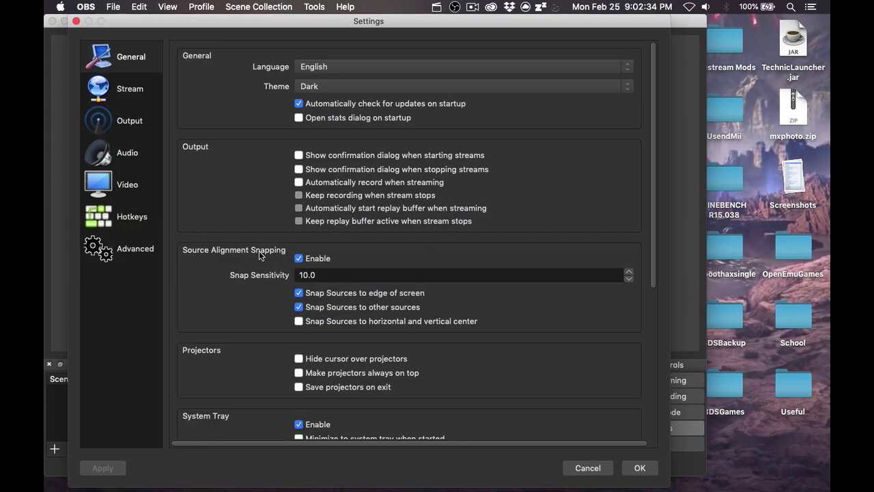
pyautogui.click(125, 150)
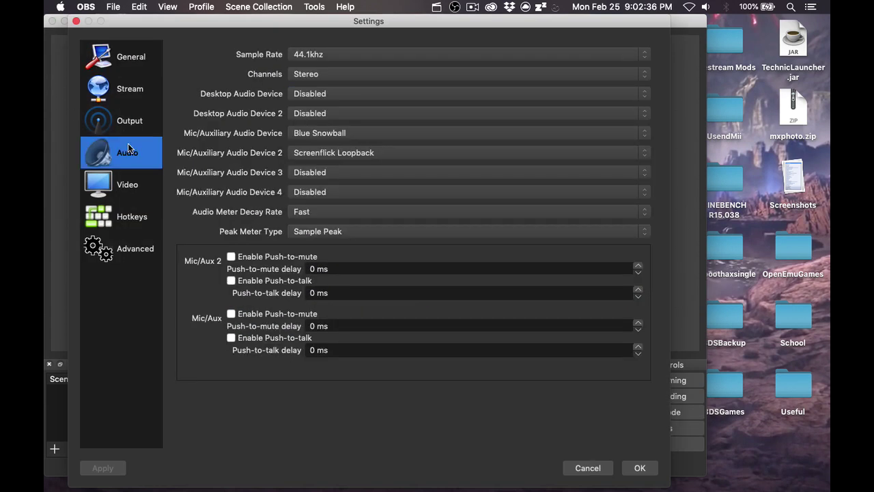
# Step: Leave Desktop Audio Device Disabled and keep Mic/Auxiliary Audio Device 2 as Screenflick Loopback
pyautogui.click(312, 97)
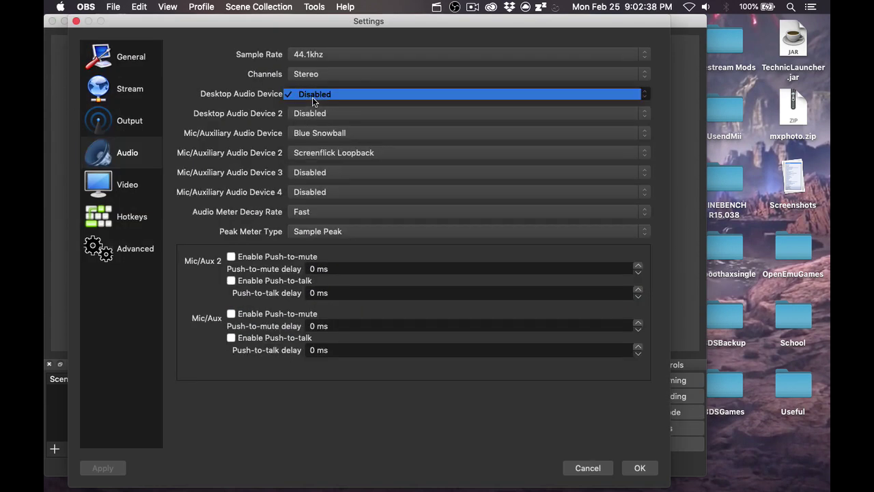
pyautogui.click(257, 93)
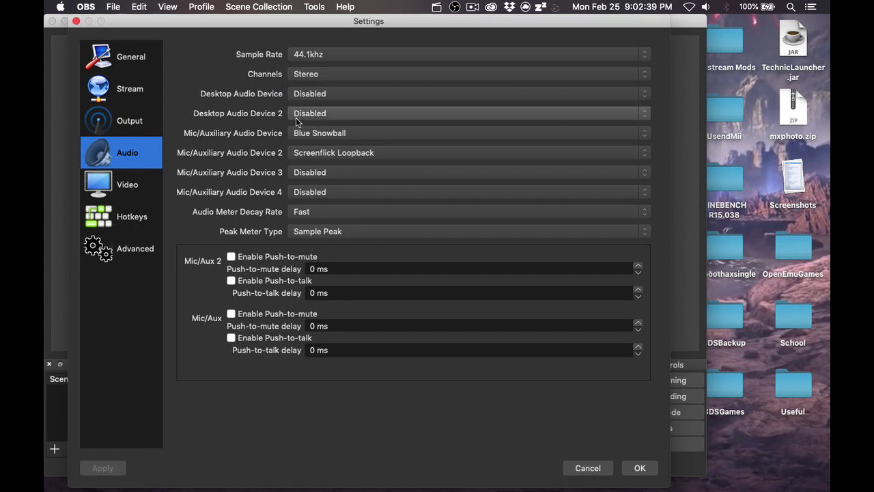
pyautogui.click(323, 153)
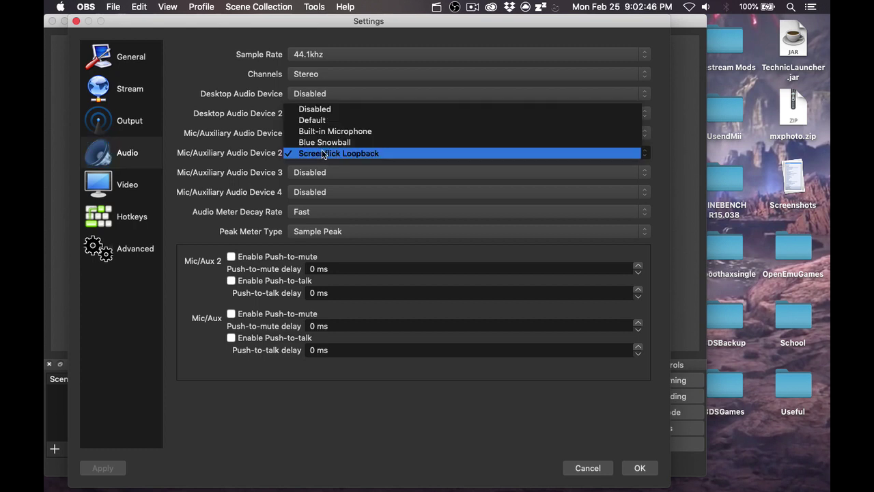
pyautogui.click(387, 154)
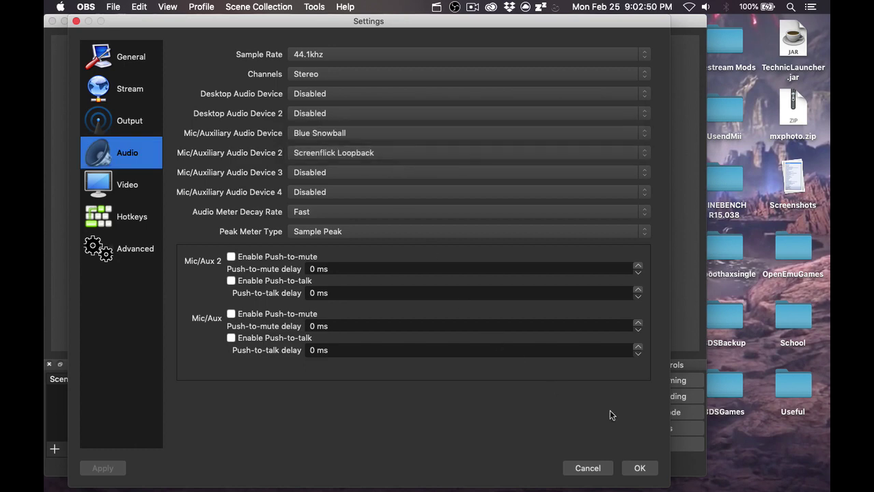
# Step: Save the OBS audio settings and switch the Mac's sound output to Multi-Output Device
pyautogui.click(630, 470)
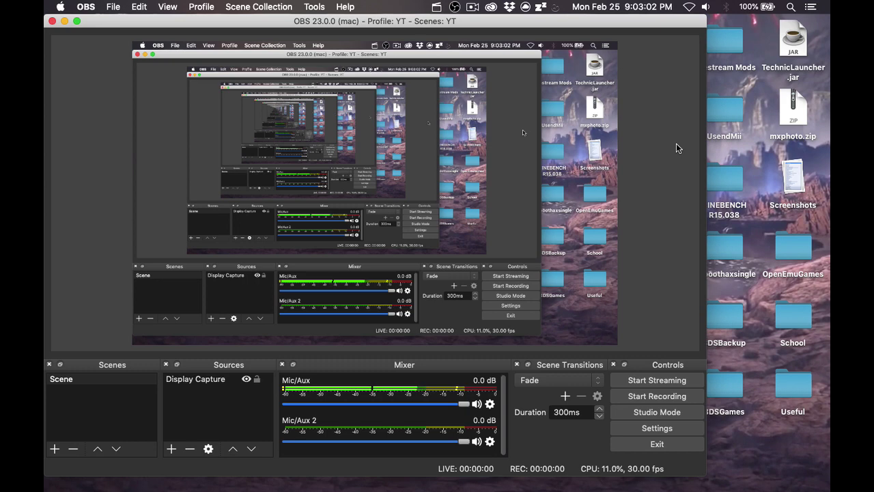
pyautogui.click(706, 7)
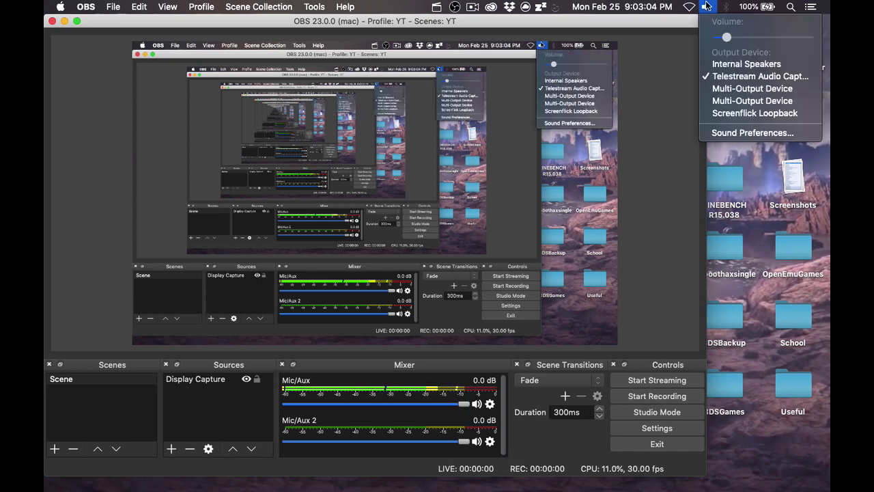
pyautogui.click(707, 7)
pyautogui.click(708, 9)
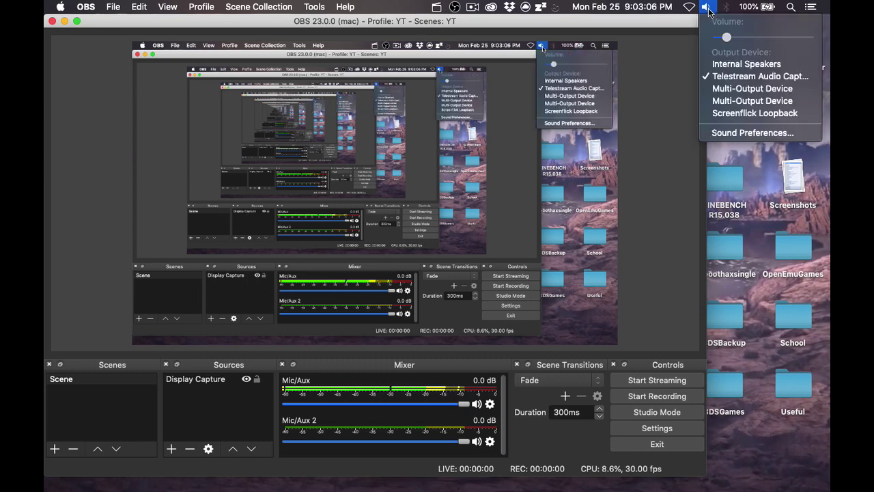
pyautogui.click(744, 88)
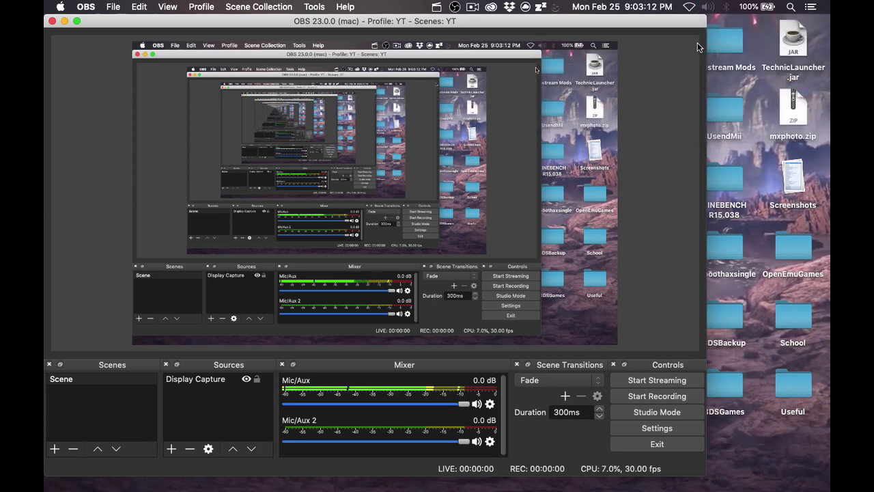
pyautogui.click(706, 7)
pyautogui.click(642, 115)
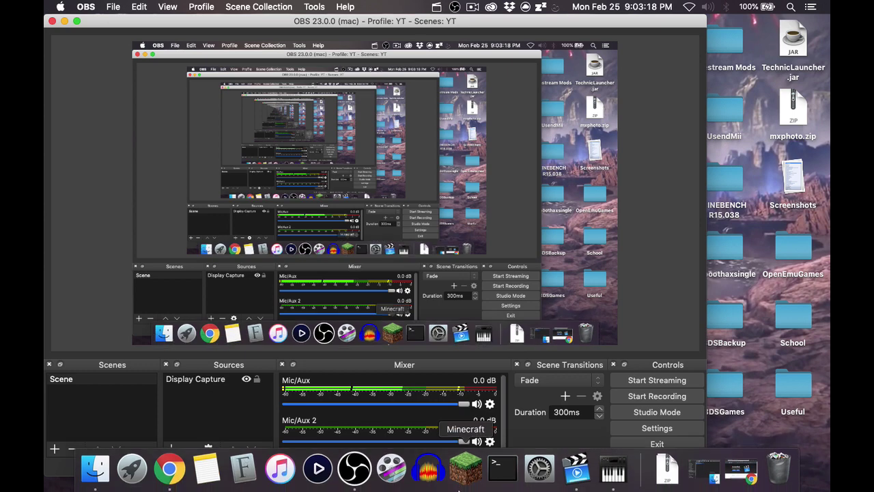
# Step: Select Multi-Output Device as the Sound output in System Preferences, then close it
pyautogui.click(549, 480)
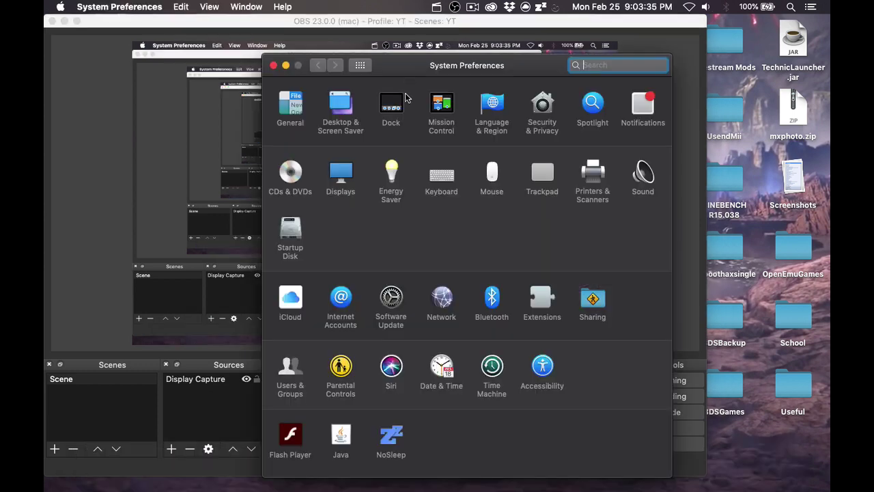
pyautogui.moveTo(438, 67); pyautogui.dragTo(418, 58)
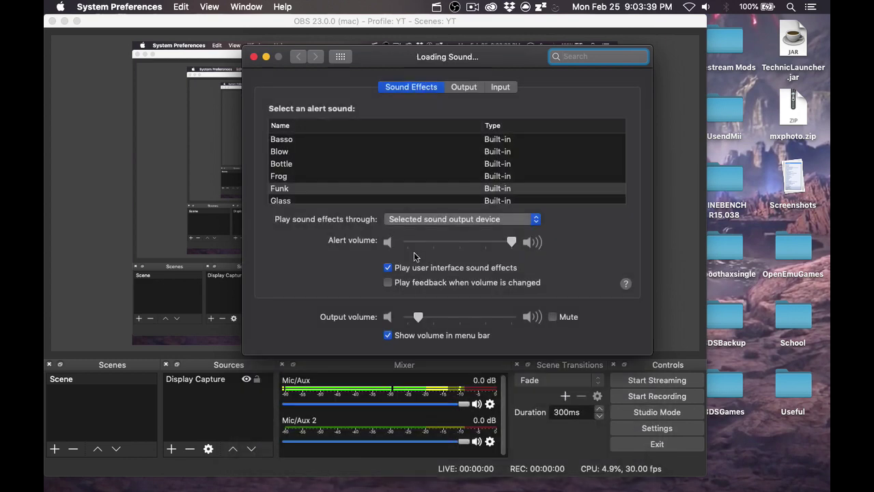
pyautogui.click(464, 87)
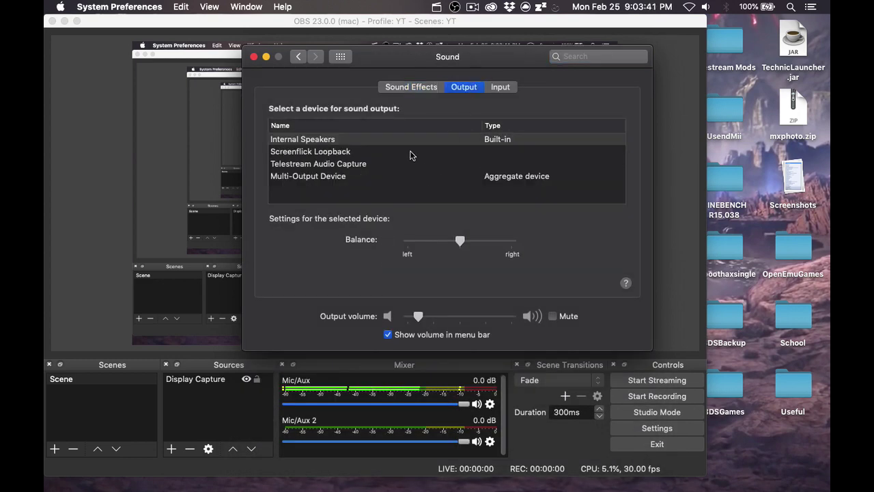
pyautogui.click(456, 179)
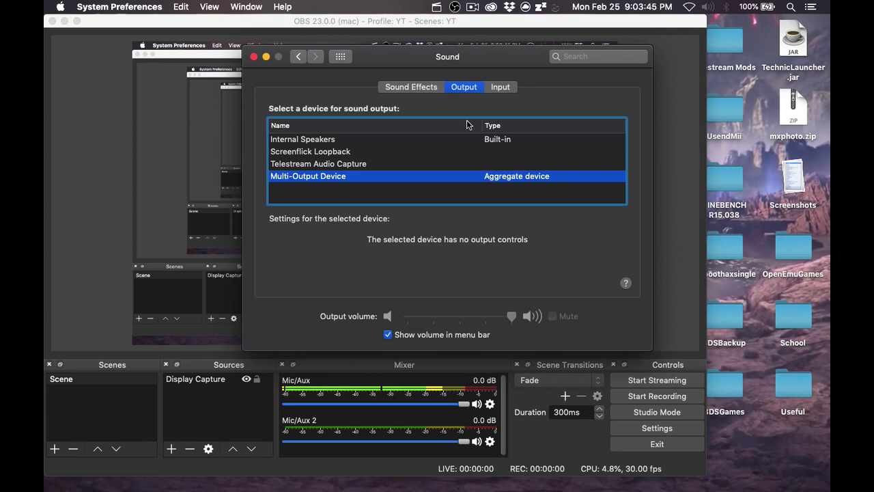
pyautogui.click(254, 57)
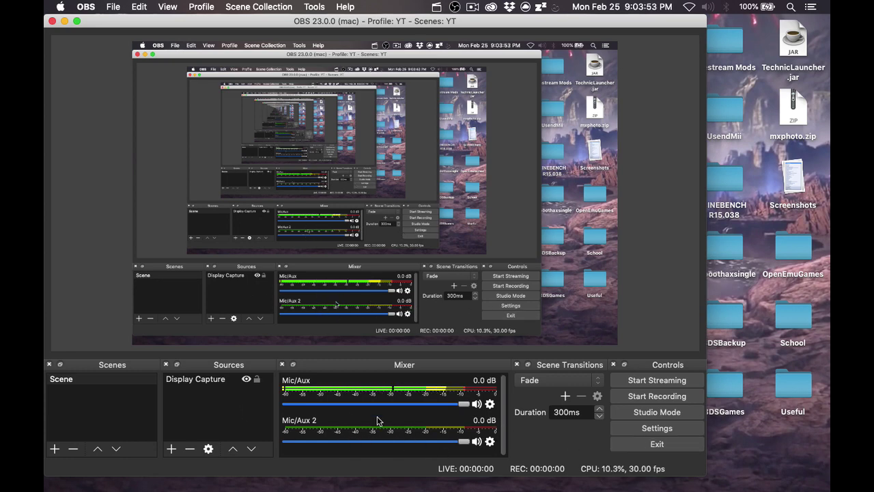
# Step: Select the Display Capture source, then return to Chrome's Crab Rave YouTube tab
pyautogui.click(448, 290)
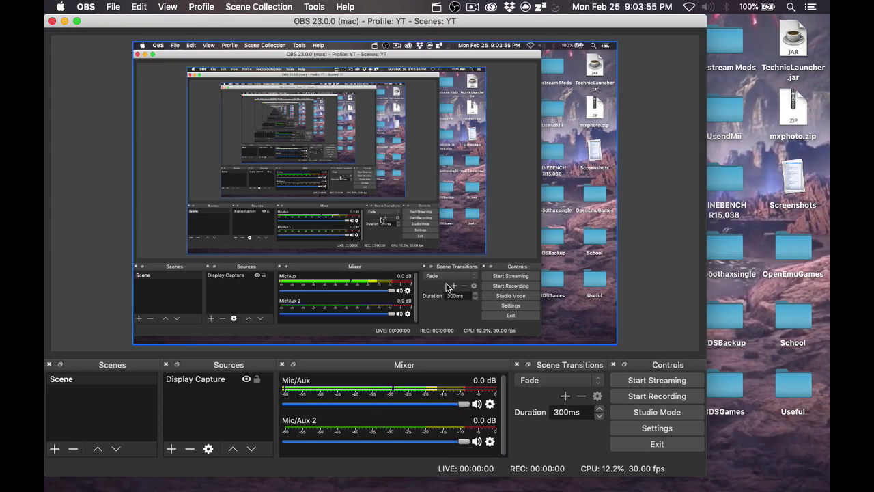
pyautogui.moveTo(319, 458)
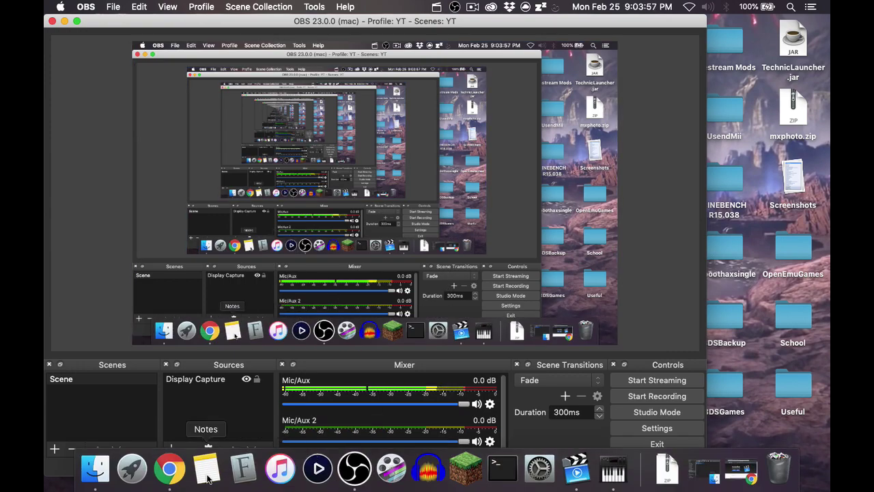
pyautogui.click(169, 478)
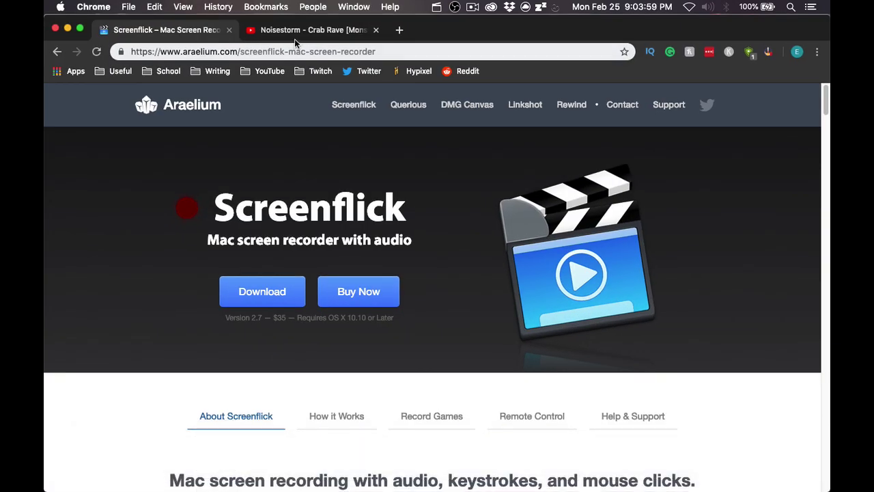
pyautogui.click(295, 39)
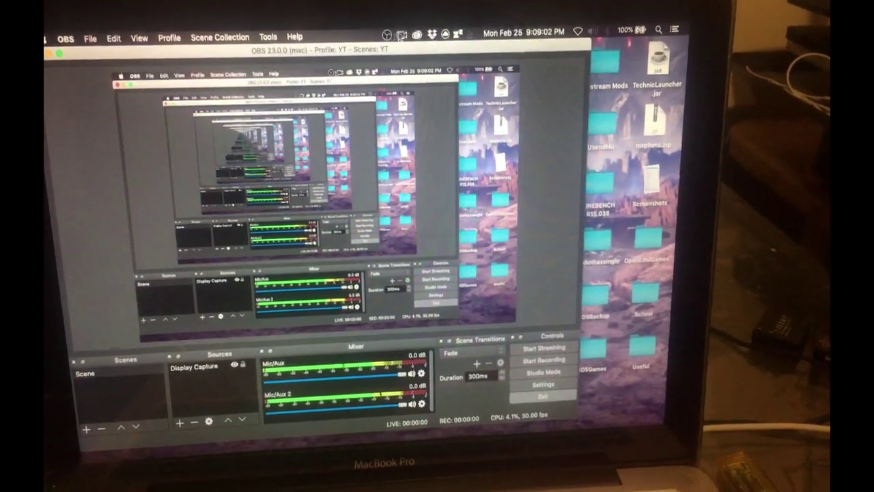
# Step: Check the recording options and output device, then set Mic/Aux to -19.7 dB and mute it
pyautogui.click(400, 35)
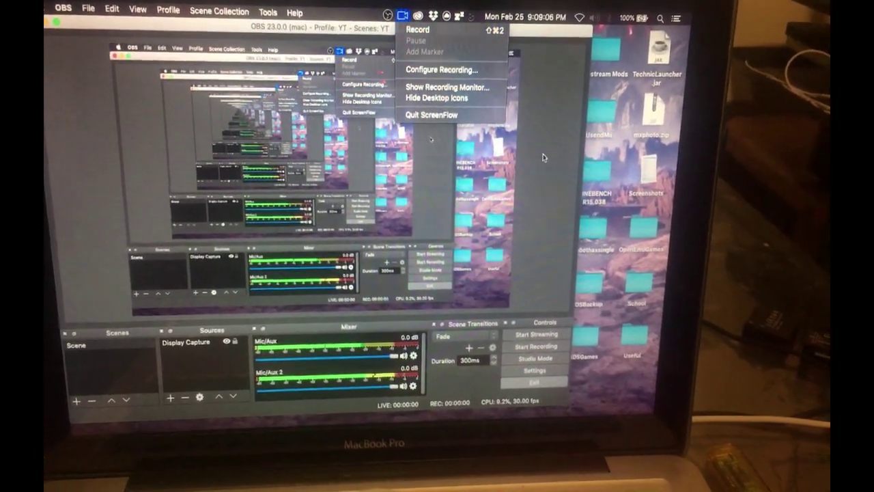
pyautogui.click(440, 52)
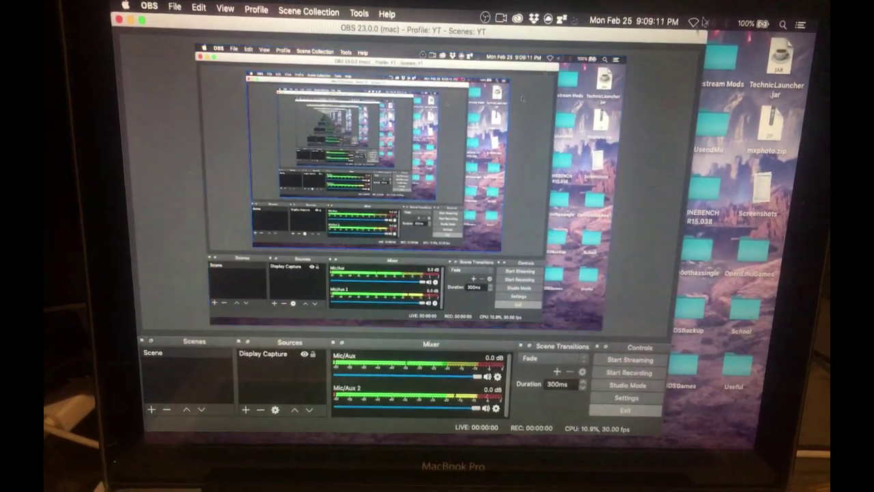
pyautogui.click(712, 19)
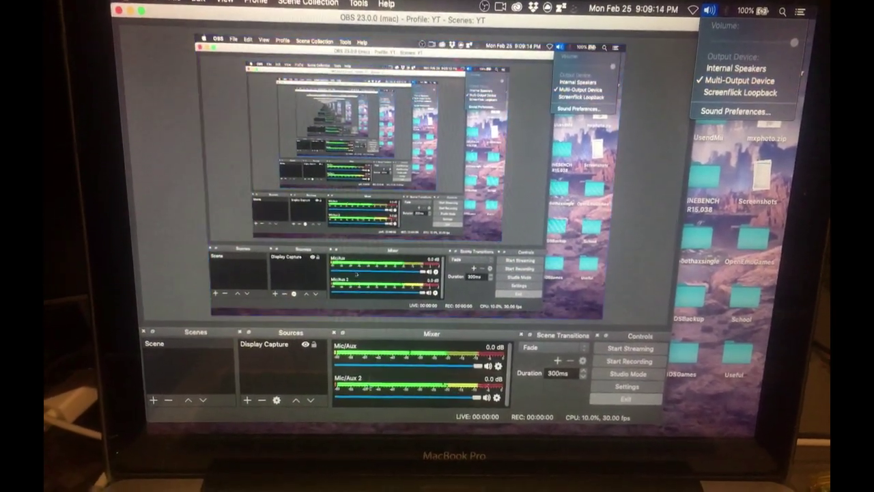
pyautogui.moveTo(476, 369); pyautogui.dragTo(402, 369)
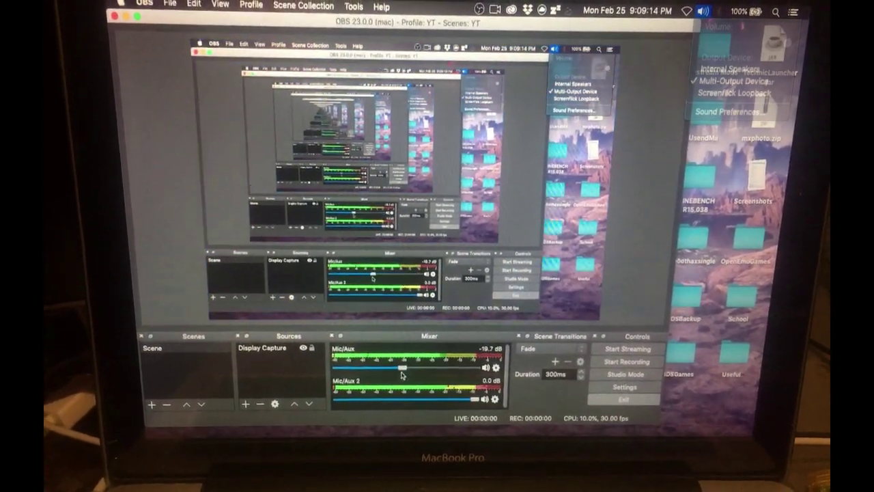
pyautogui.click(486, 367)
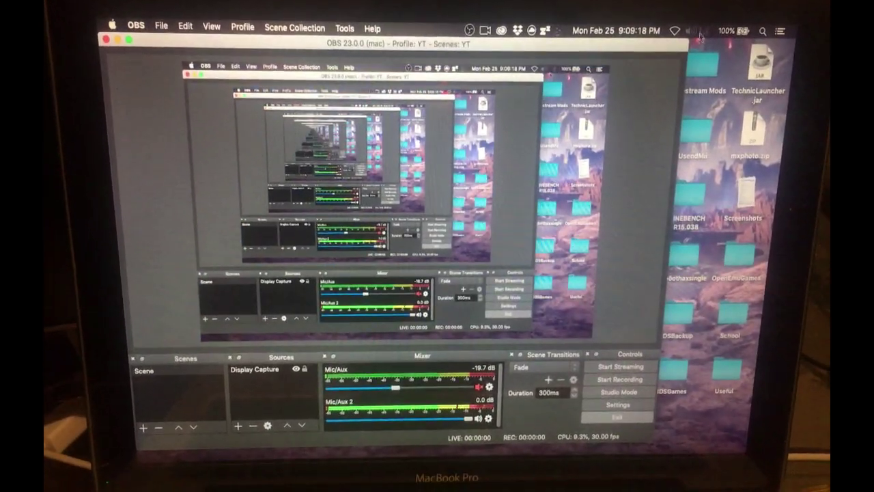
# Step: Switch output to Internal Speakers and back to Multi-Output Device, then bring Crab Rave forward
pyautogui.click(692, 31)
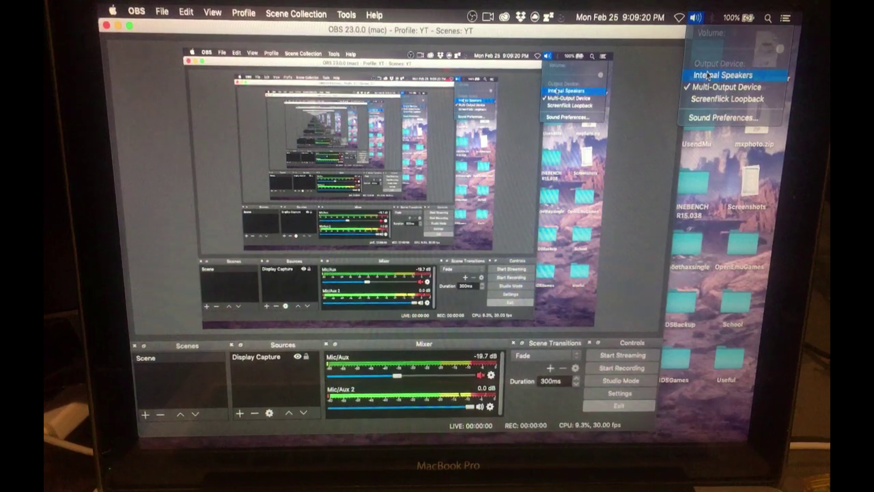
pyautogui.click(708, 75)
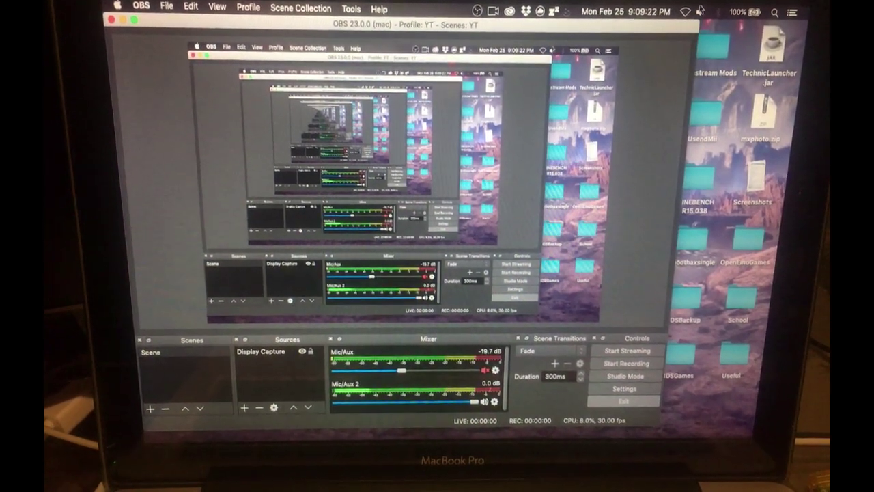
pyautogui.click(699, 12)
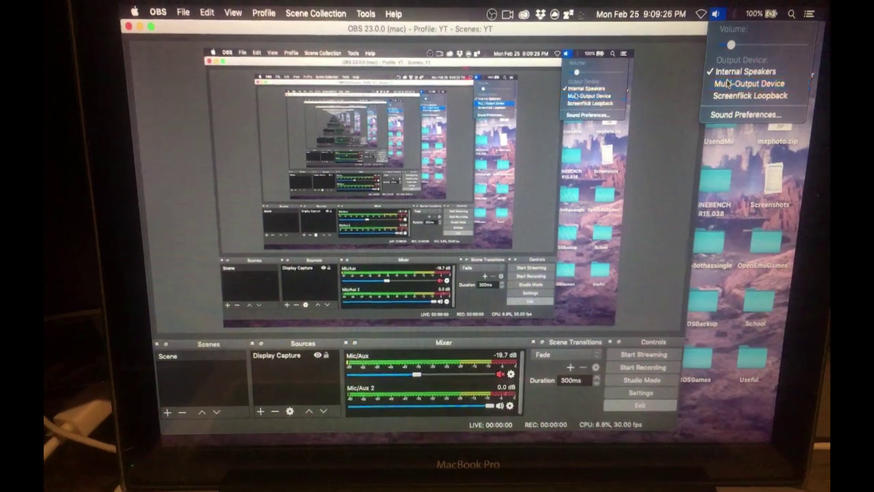
pyautogui.click(737, 81)
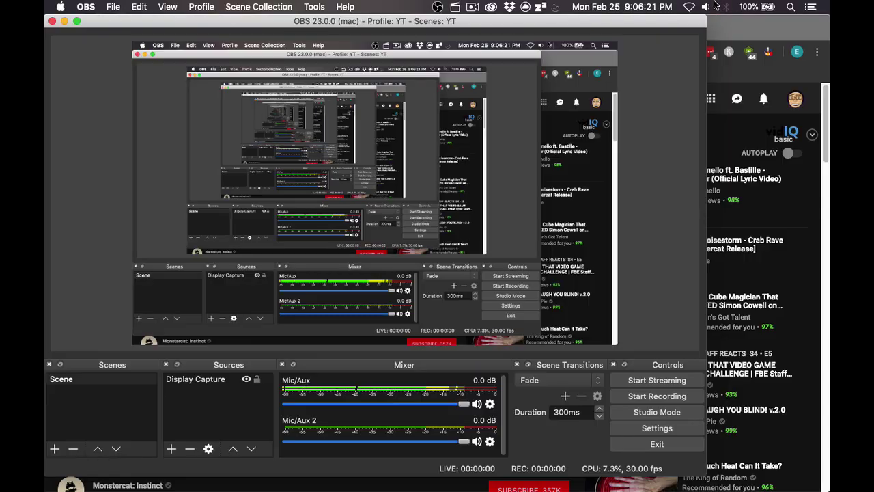
pyautogui.click(710, 7)
pyautogui.click(733, 78)
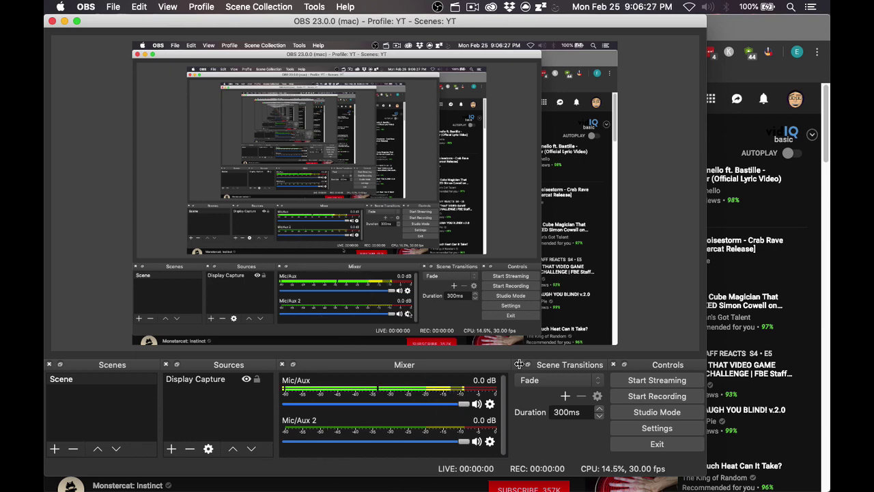
pyautogui.click(781, 124)
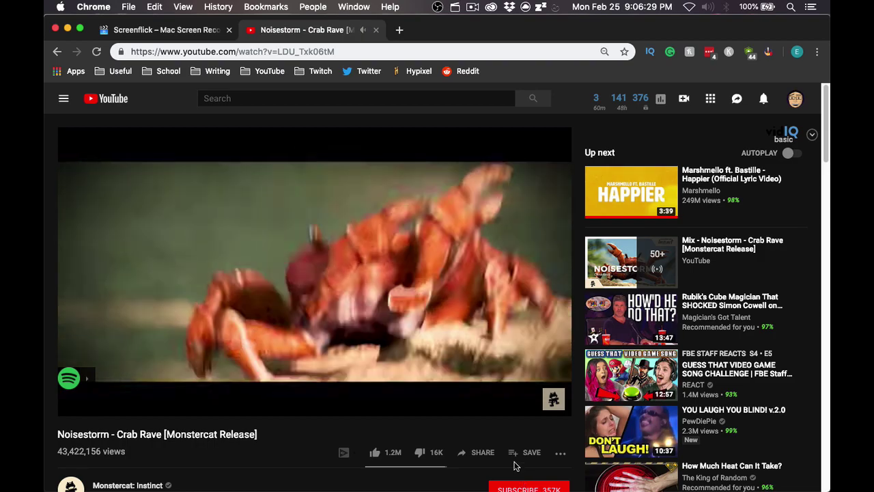
pyautogui.moveTo(369, 486)
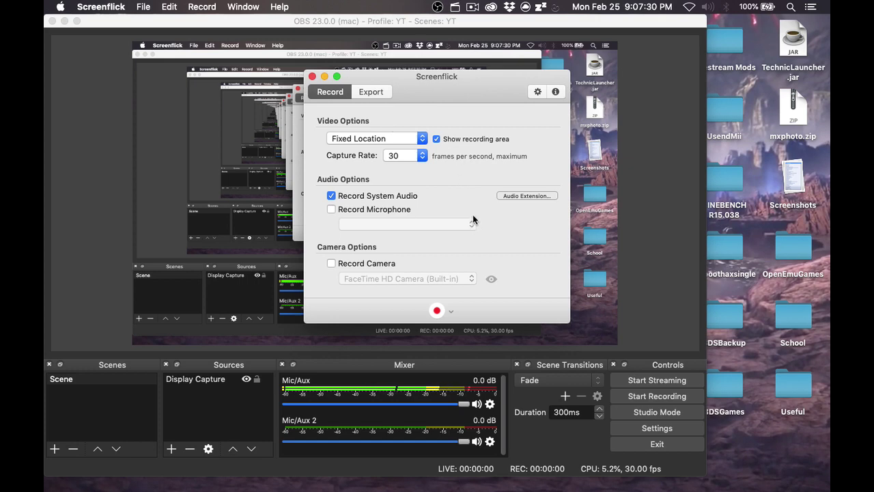
# Step: Open Screenflick's Audio Extension details and acknowledge the System Audio Recording notice with OK
pyautogui.click(514, 197)
pyautogui.click(565, 254)
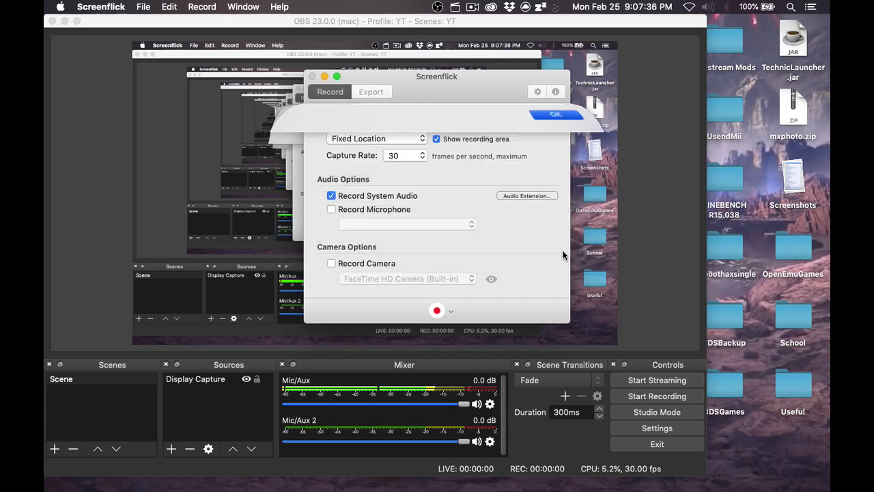